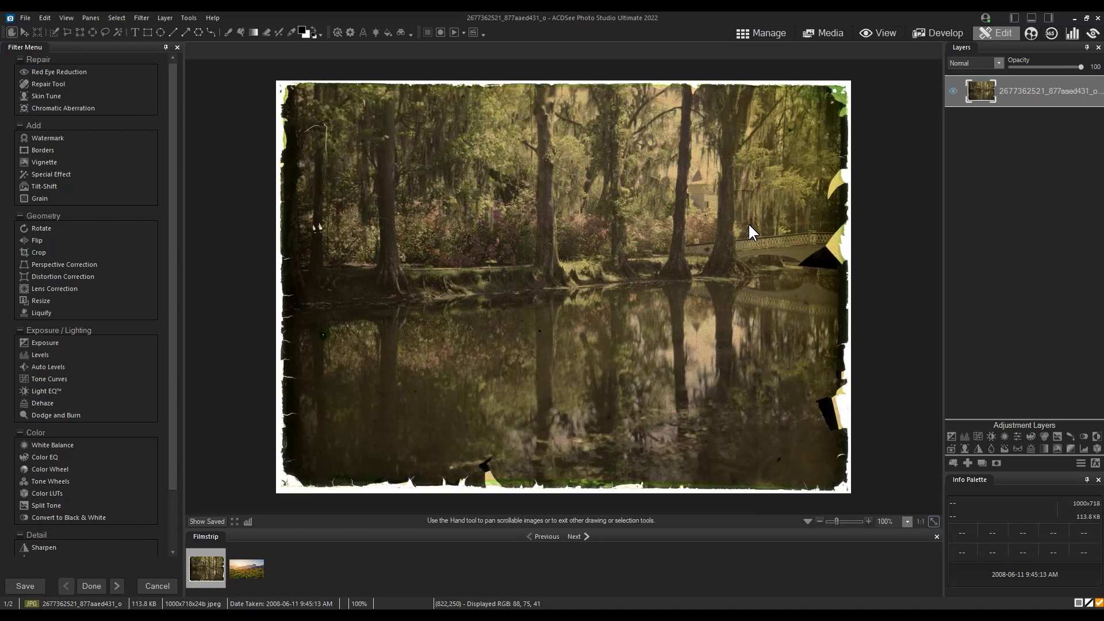
Add a White Balance layer at Temperature -74 and Tint 11 to cool the swamp photo
{"action": "left_click", "coordinate": [902, 205]}
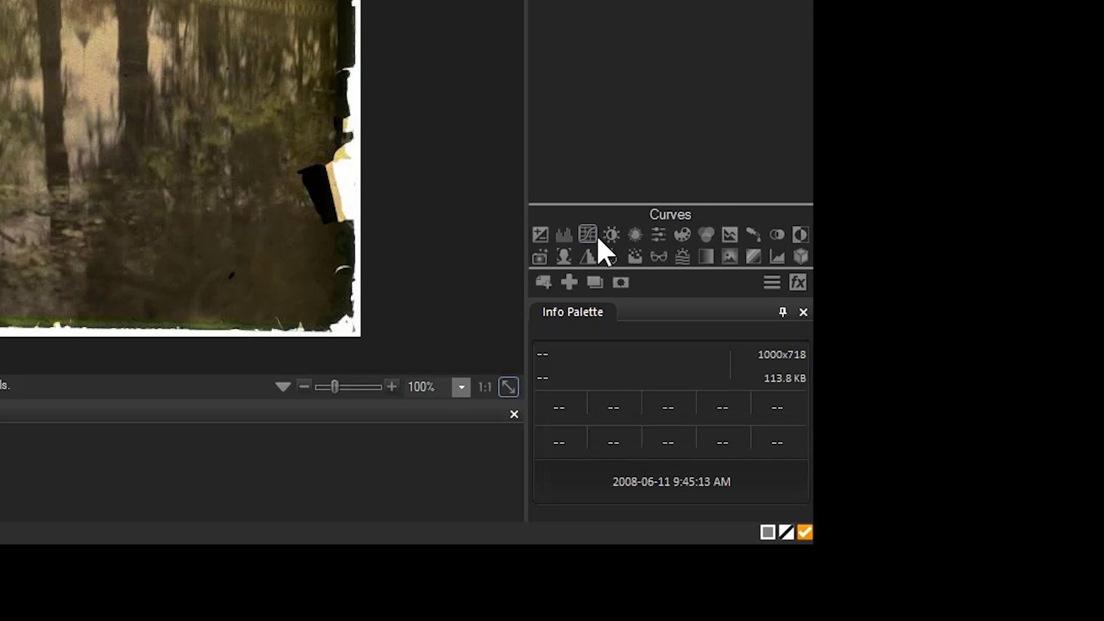
{"action": "left_click", "coordinate": [633, 238]}
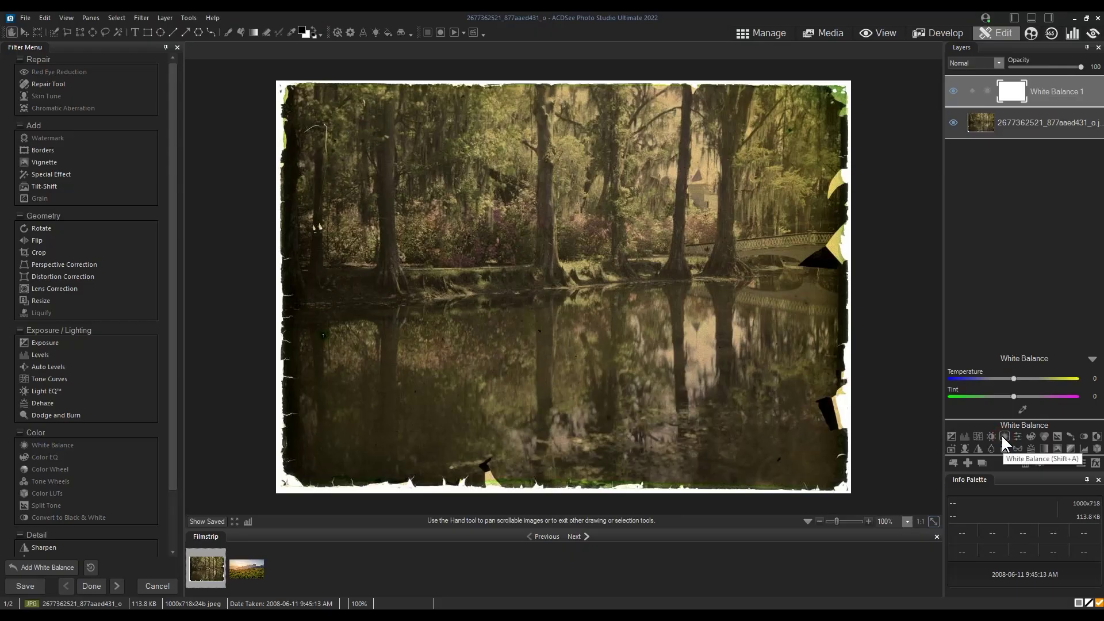
{"action": "left_click_drag", "start_coordinate": [1015, 378], "coordinate": [970, 377]}
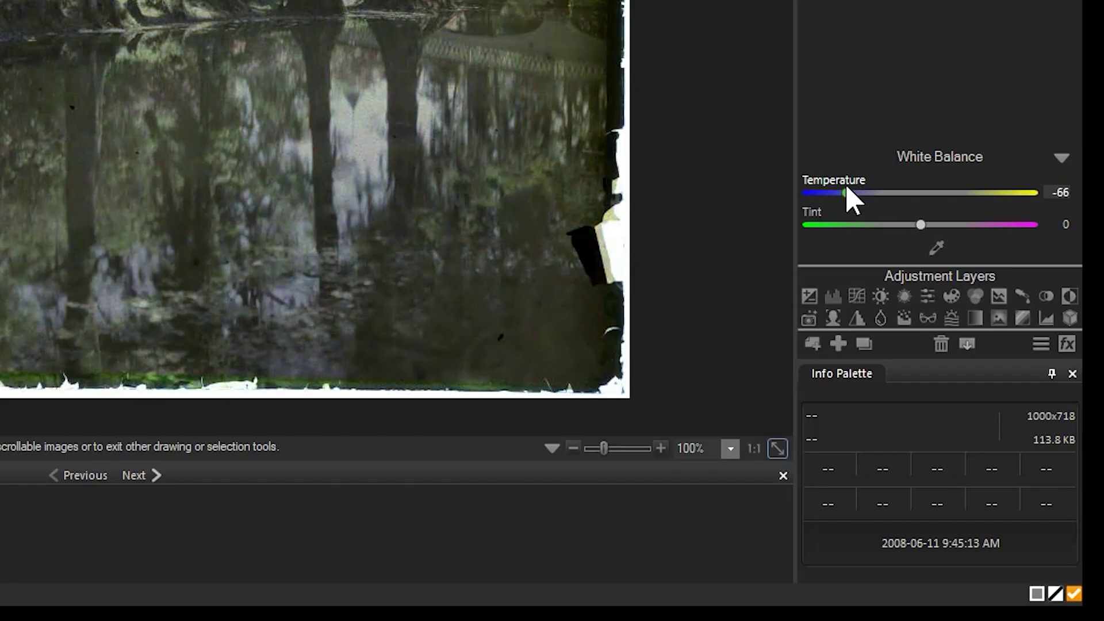
{"action": "left_click_drag", "start_coordinate": [845, 194], "coordinate": [836, 193]}
{"action": "left_click_drag", "start_coordinate": [920, 224], "coordinate": [933, 225]}
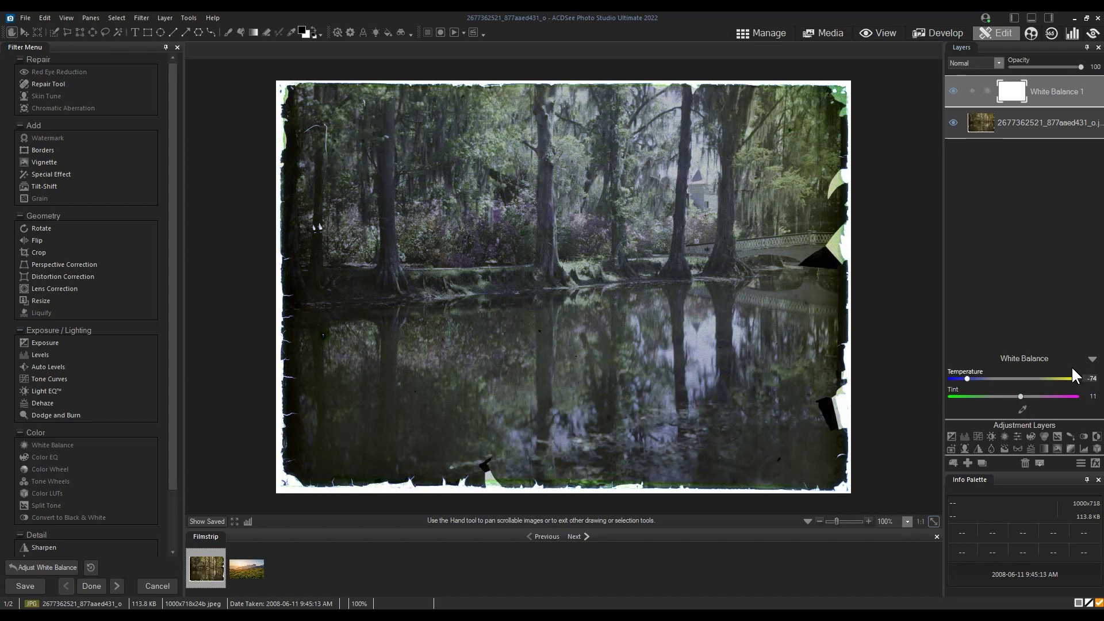
{"action": "left_click", "coordinate": [1091, 359]}
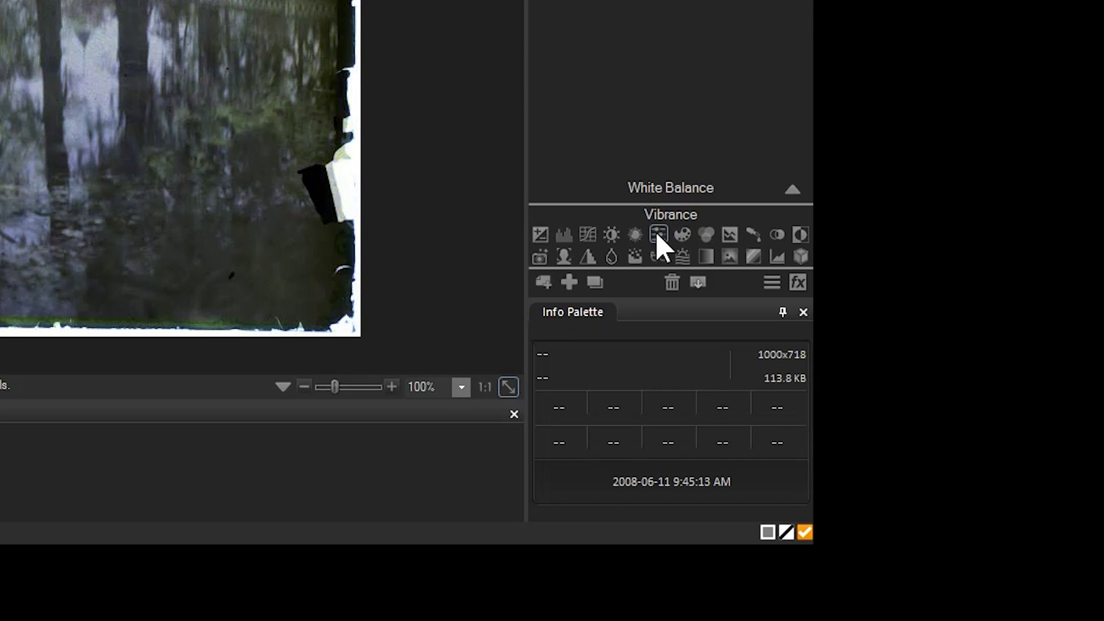
Add a Vibrance adjustment layer with Saturation raised to 15
{"action": "left_click", "coordinate": [658, 235]}
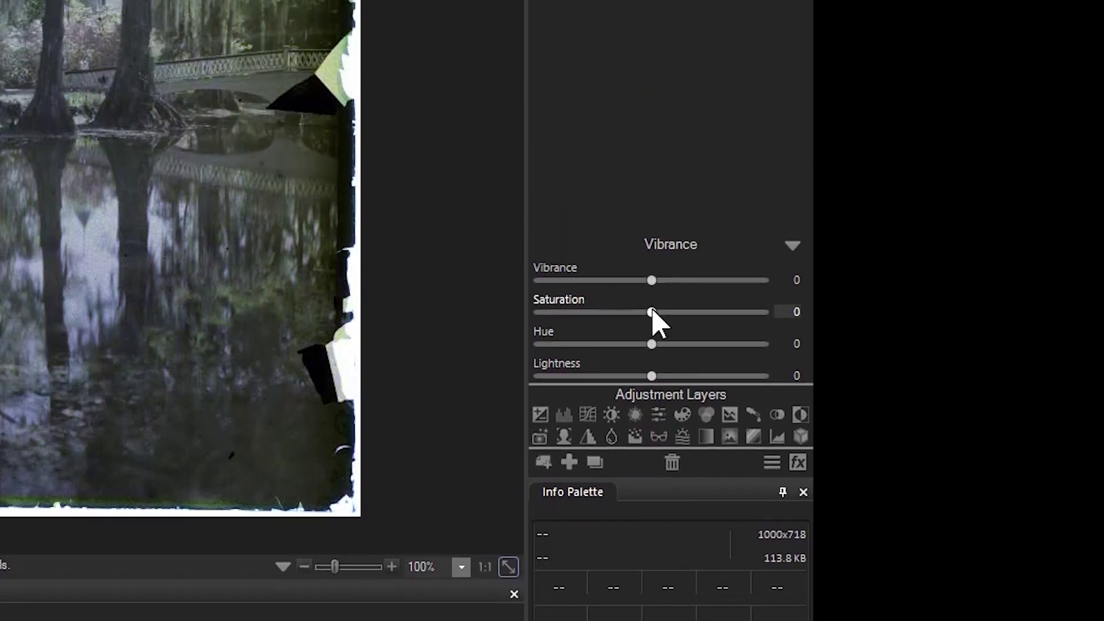
{"action": "left_click_drag", "start_coordinate": [652, 311], "coordinate": [668, 312]}
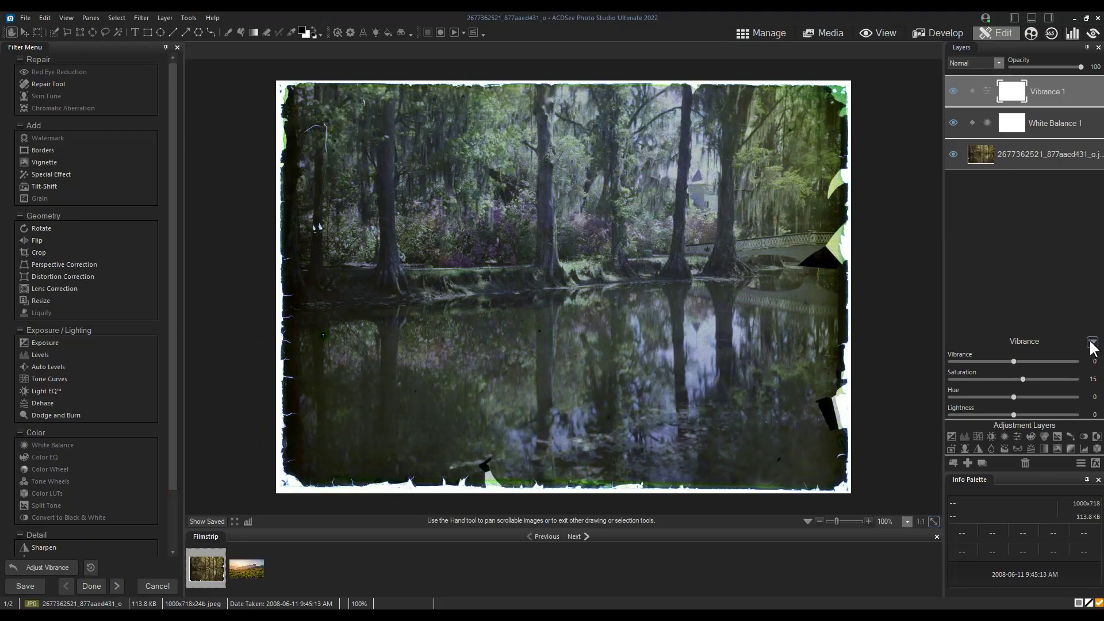
{"action": "left_click", "coordinate": [792, 245]}
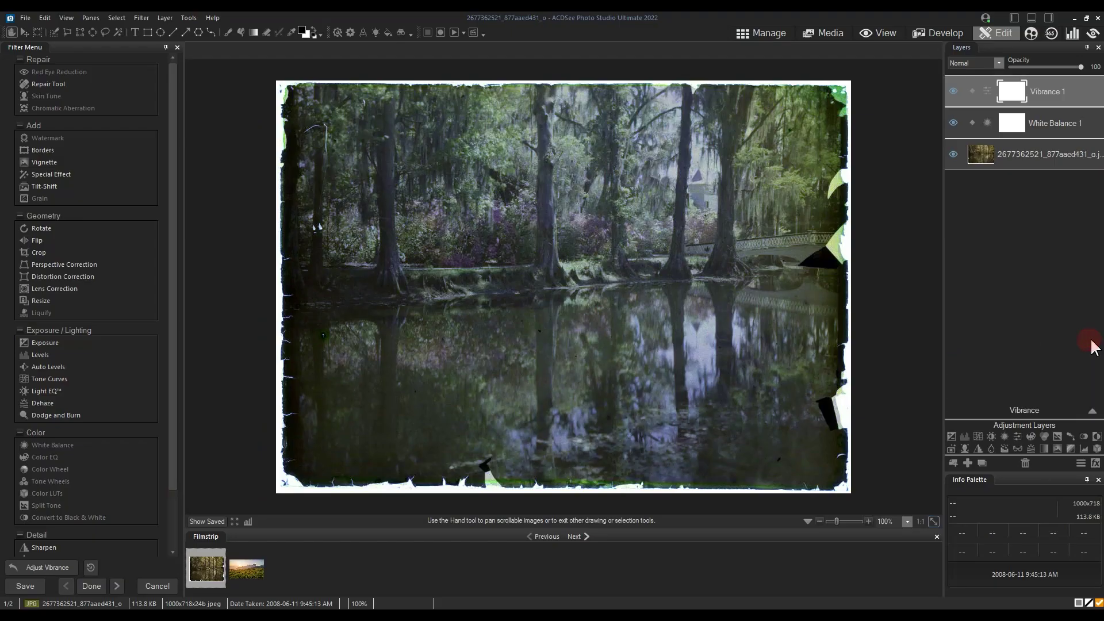
Add a Levels layer with the midtone slider moved right to darken midtones
{"action": "left_click", "coordinate": [965, 437]}
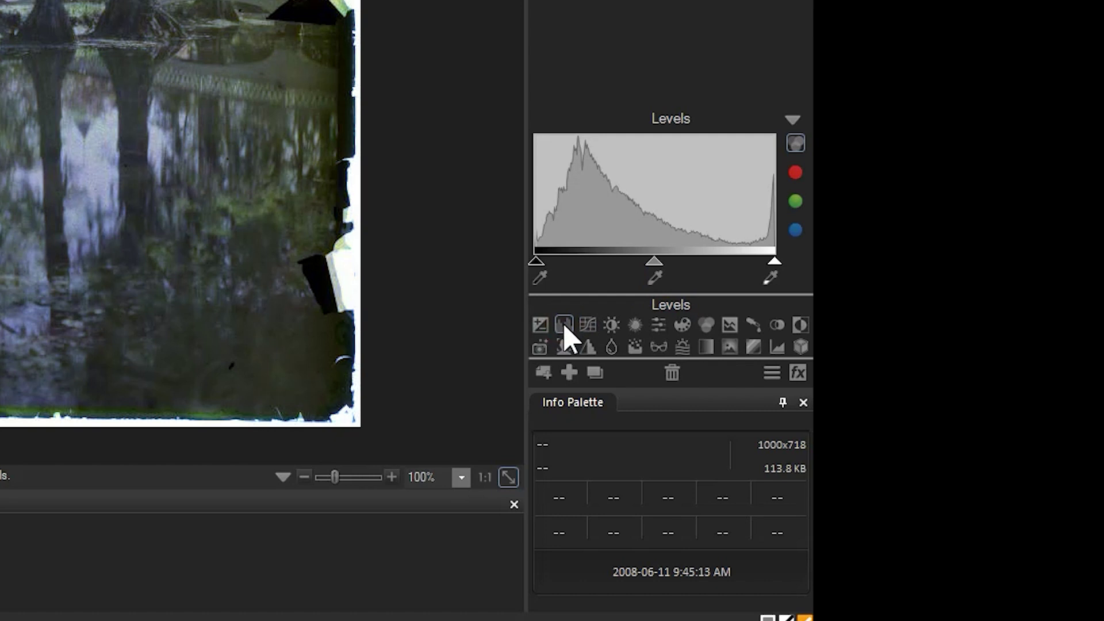
{"action": "left_click", "coordinate": [657, 261]}
{"action": "left_click_drag", "start_coordinate": [661, 264], "coordinate": [668, 264]}
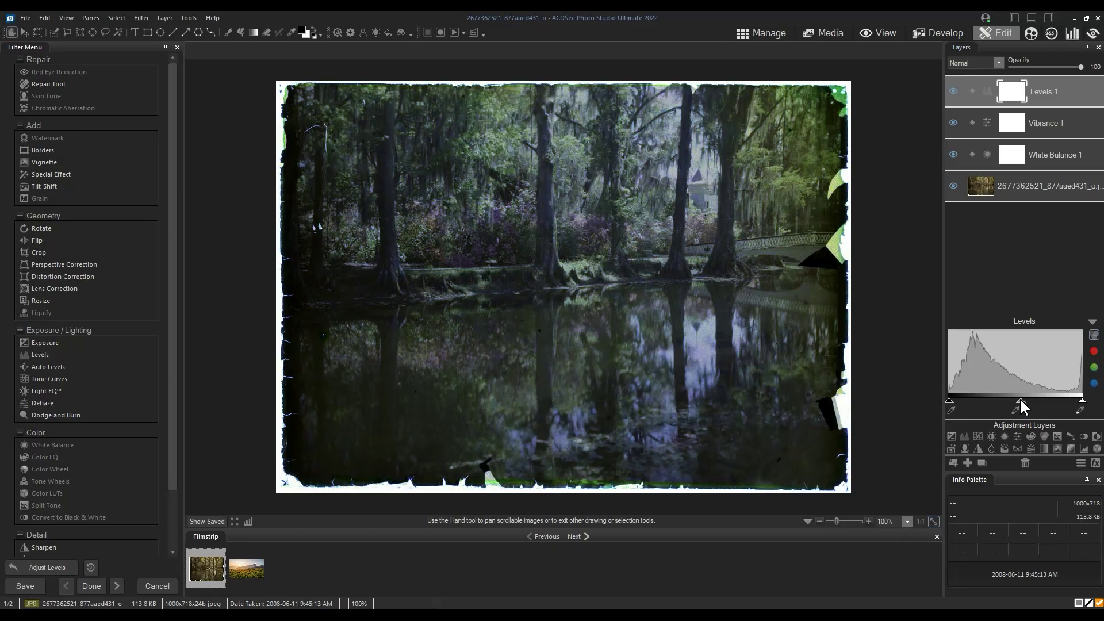
{"action": "left_click", "coordinate": [1092, 322]}
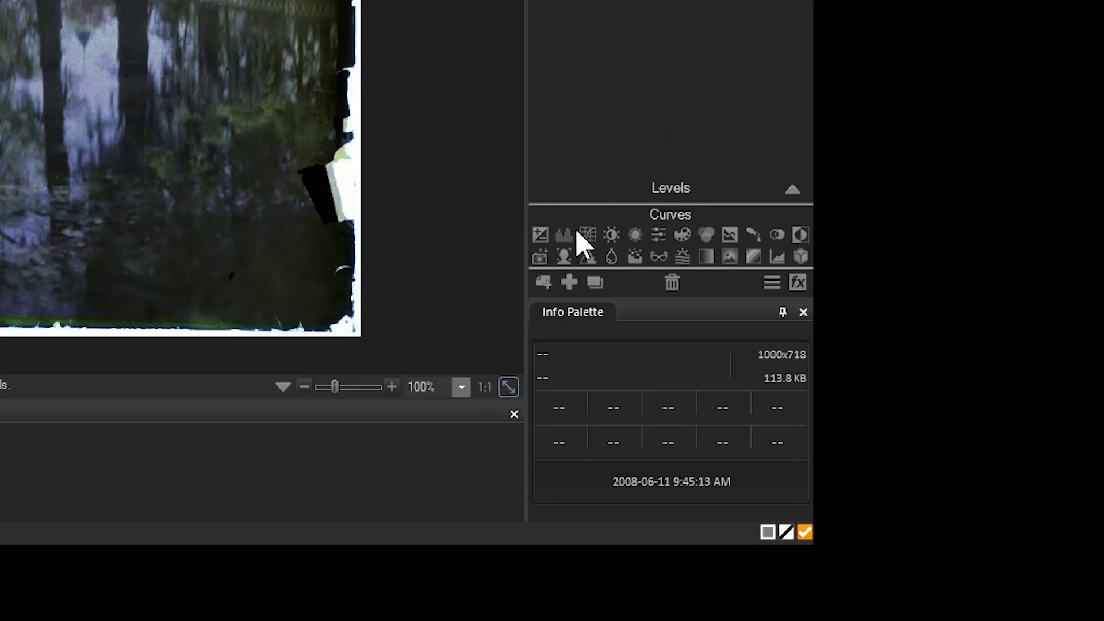
Add an Instant Photo Effect layer blended in Soft light at about 43% opacity
{"action": "left_click", "coordinate": [541, 257]}
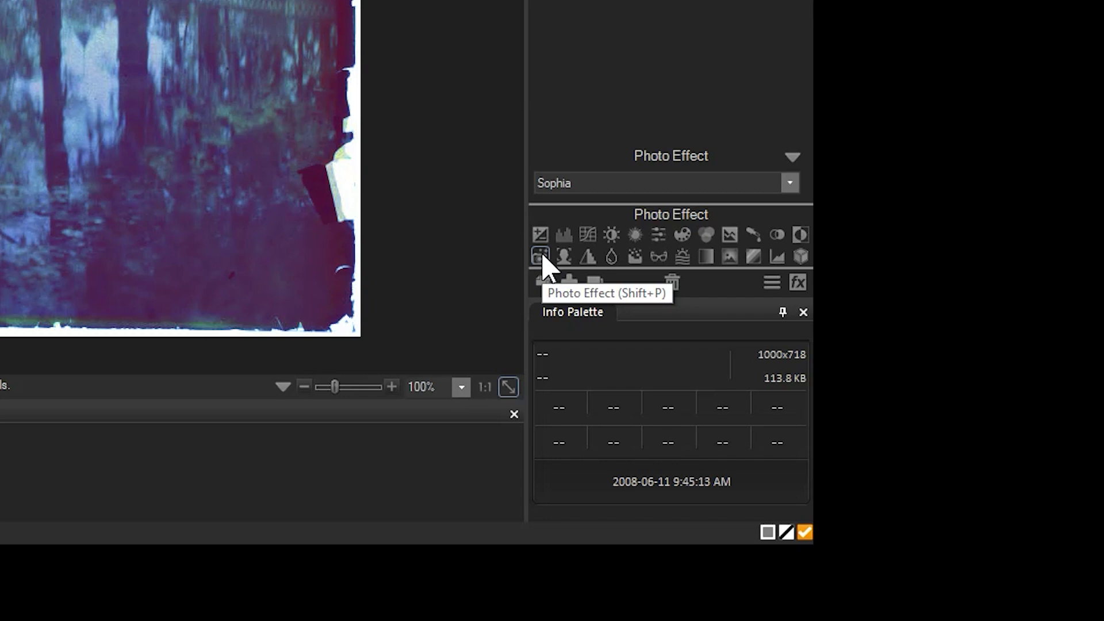
{"action": "left_click", "coordinate": [587, 184]}
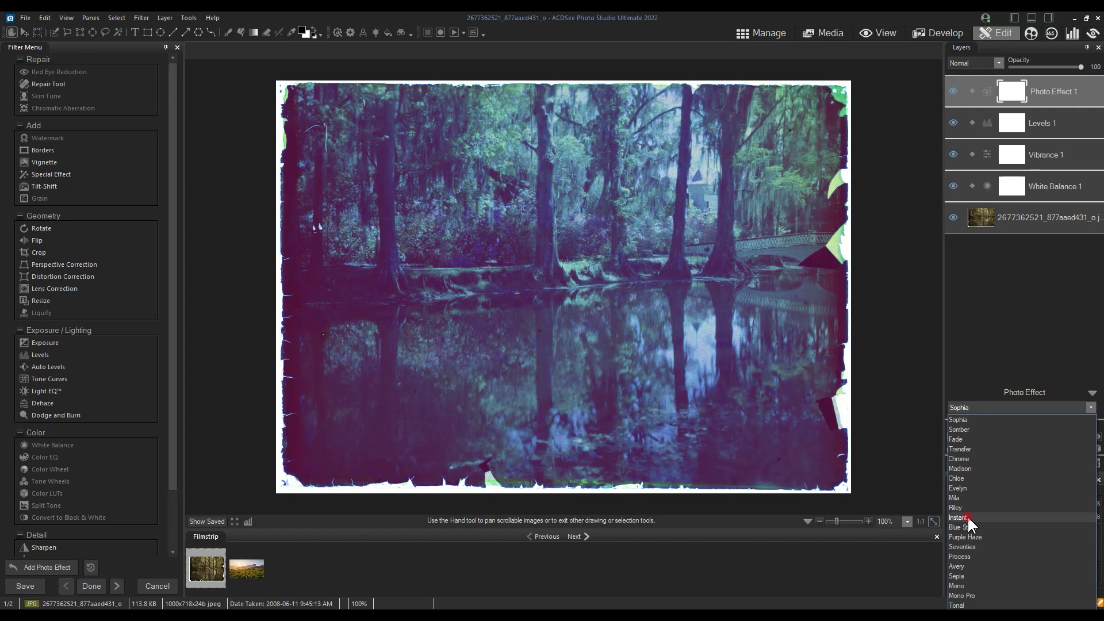
{"action": "left_click", "coordinate": [568, 380]}
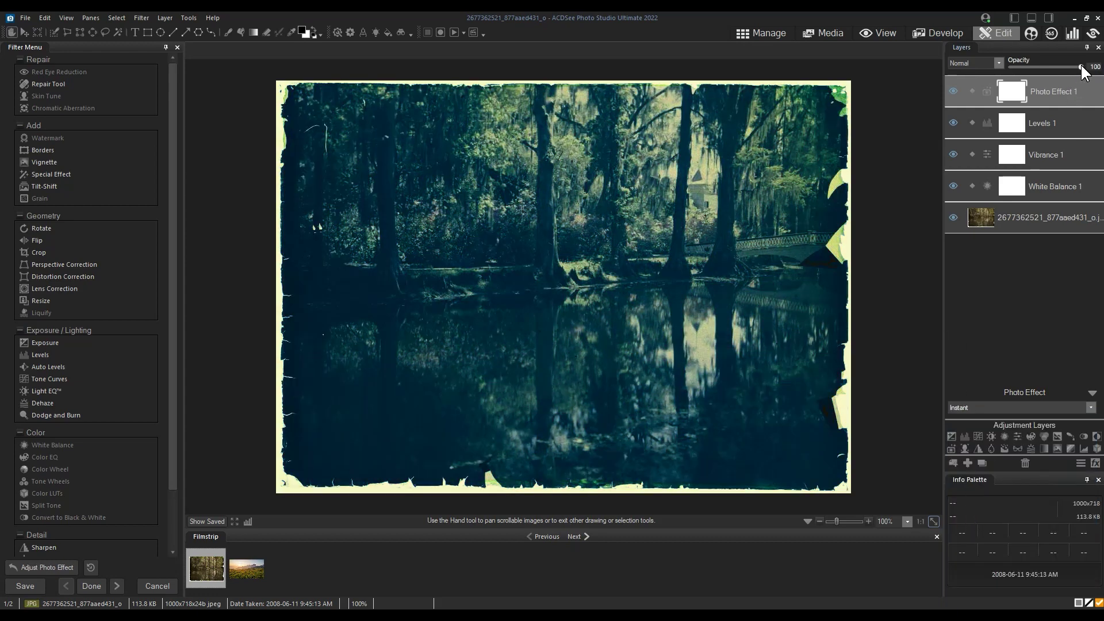
{"action": "left_click_drag", "start_coordinate": [1081, 66], "coordinate": [1073, 65]}
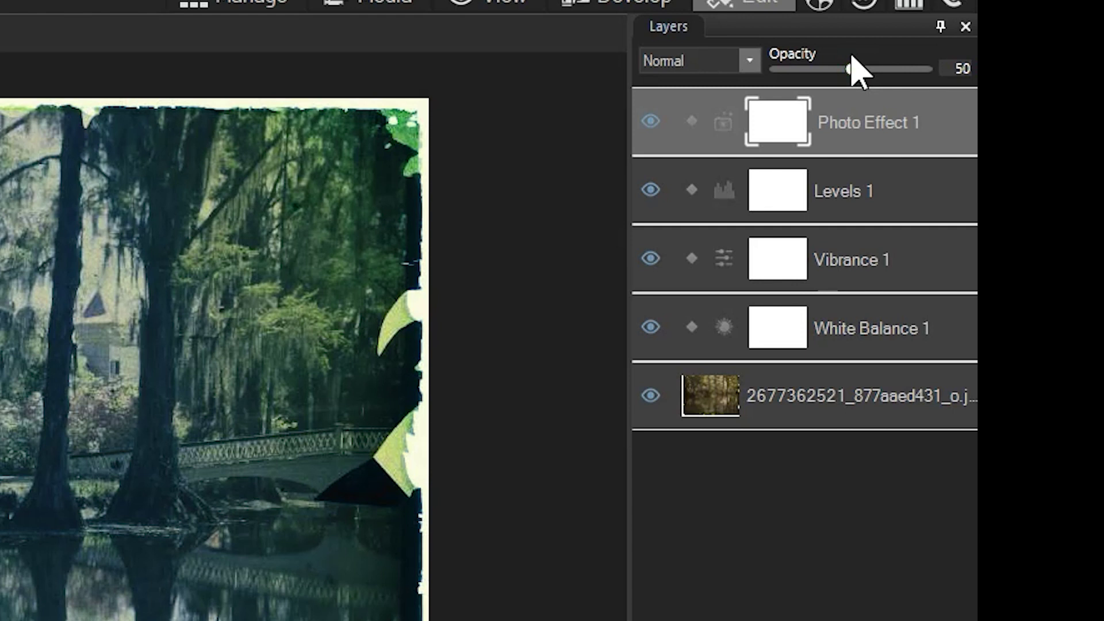
{"action": "left_click", "coordinate": [754, 66]}
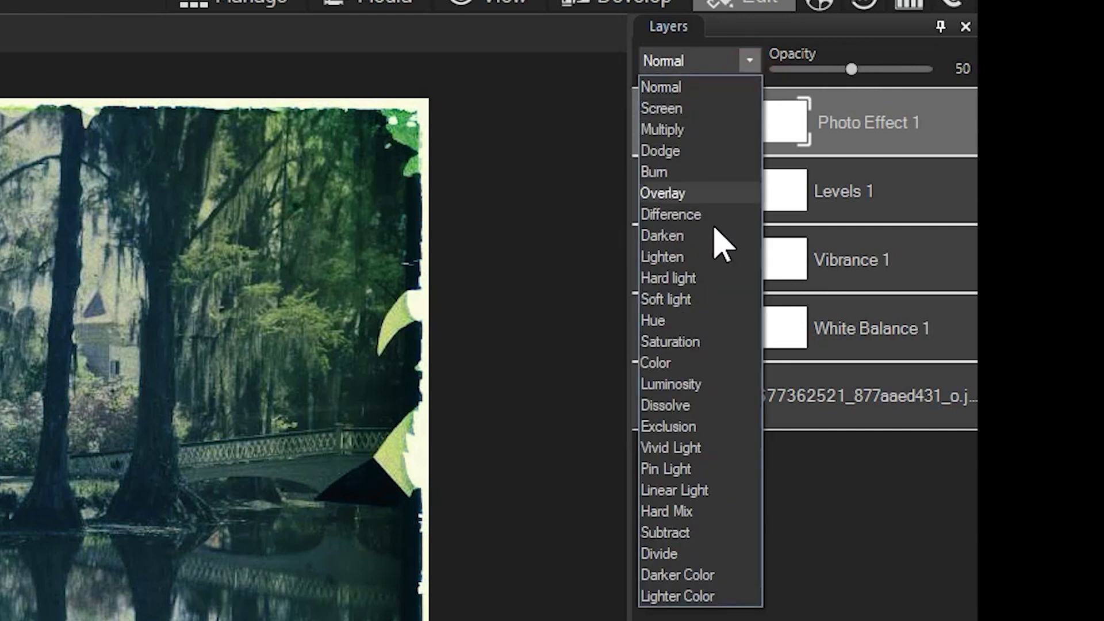
{"action": "left_click", "coordinate": [673, 299]}
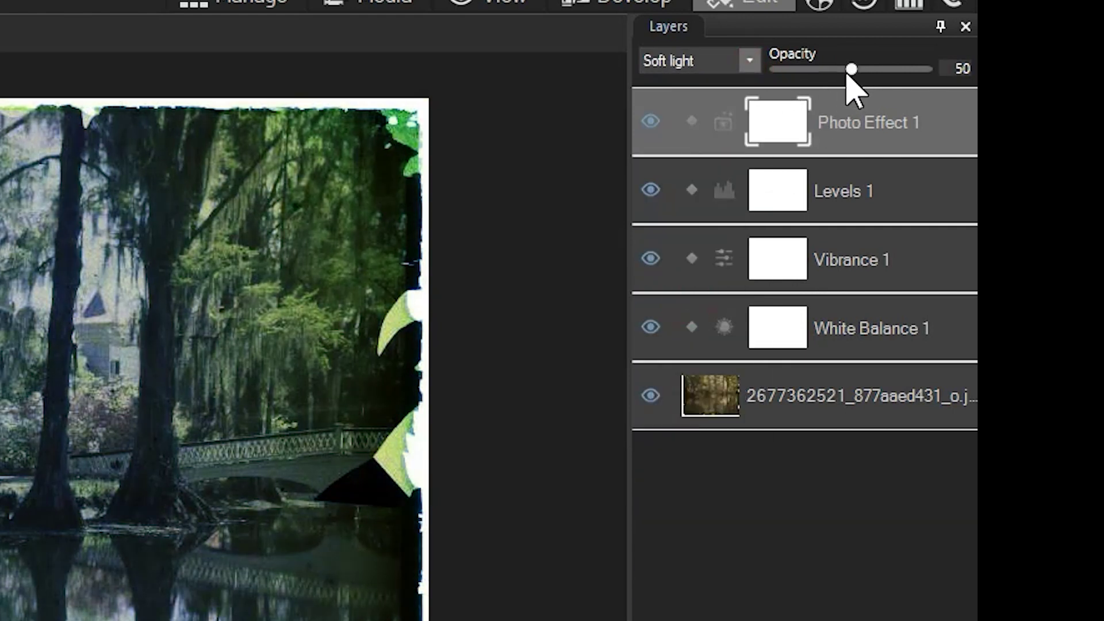
{"action": "left_click_drag", "start_coordinate": [852, 70], "coordinate": [841, 70]}
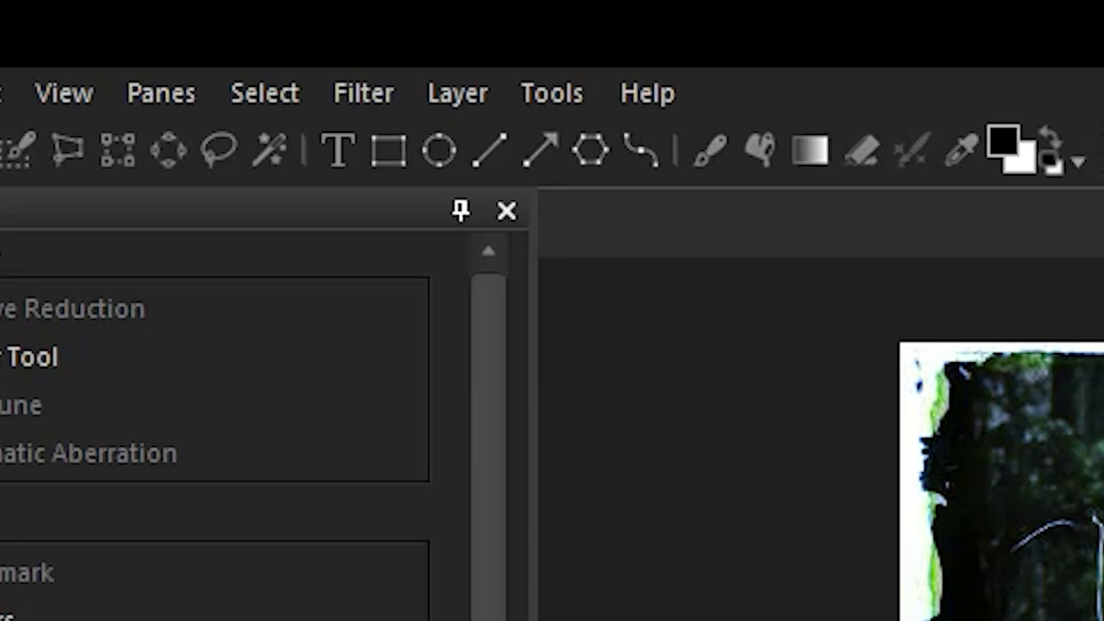
Select the bright tones with a luminance range from 105 to 192–255
{"action": "left_click", "coordinate": [244, 87]}
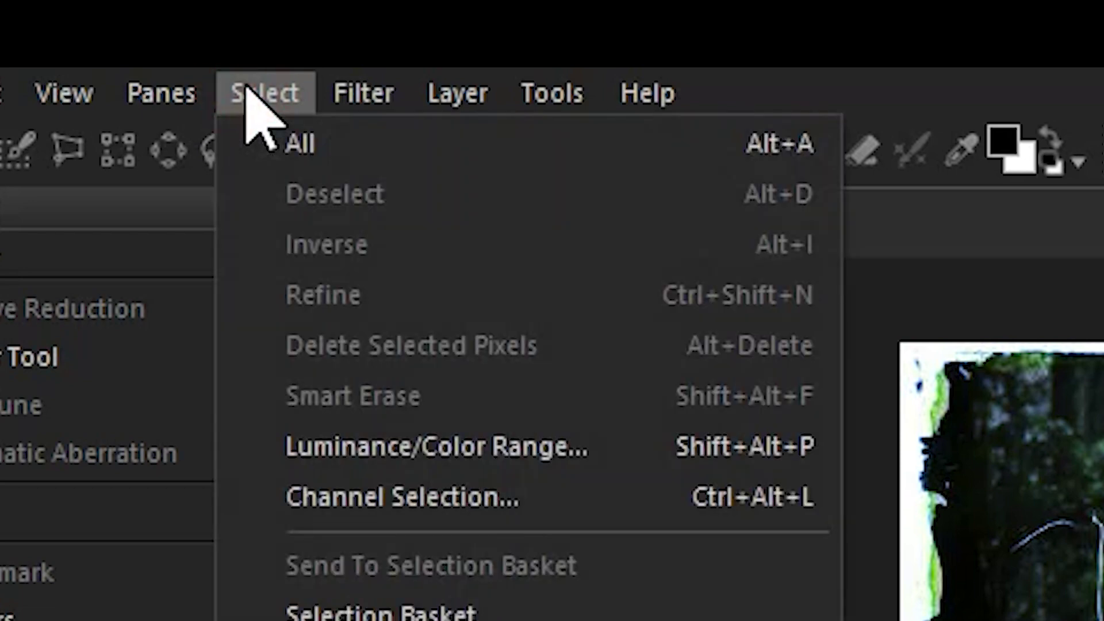
{"action": "left_click", "coordinate": [477, 442]}
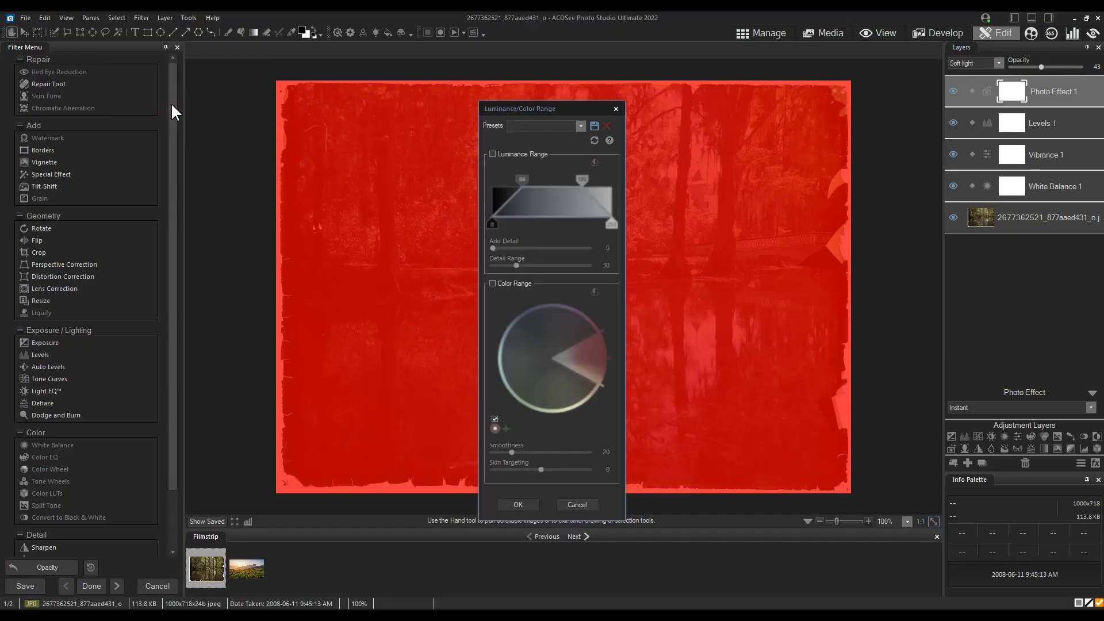
{"action": "left_click_drag", "start_coordinate": [539, 109], "coordinate": [861, 84]}
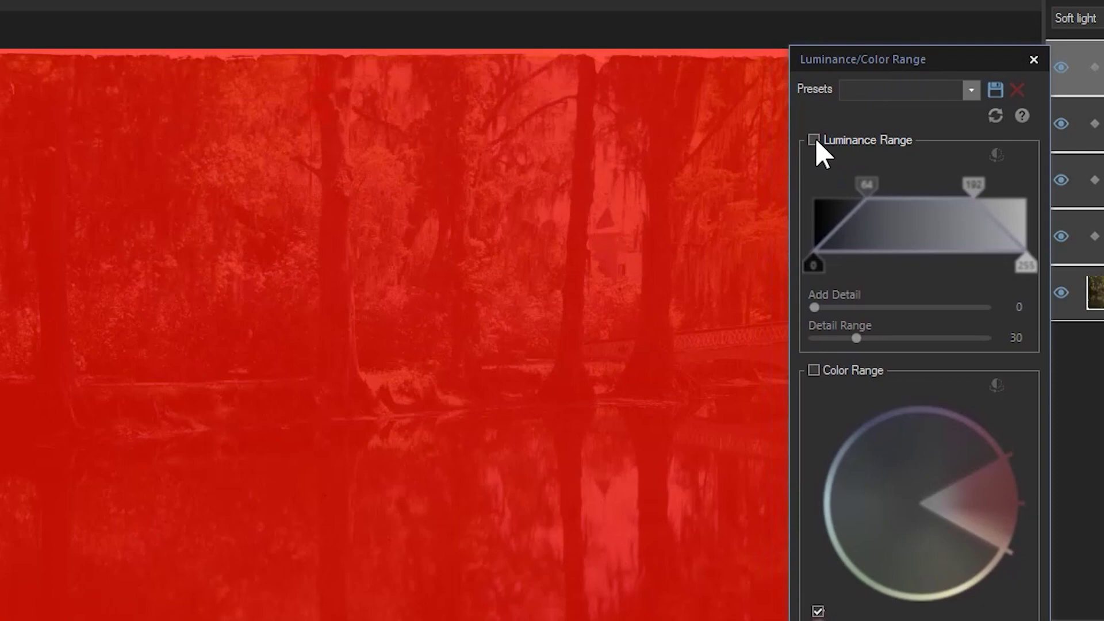
{"action": "left_click", "coordinate": [814, 139]}
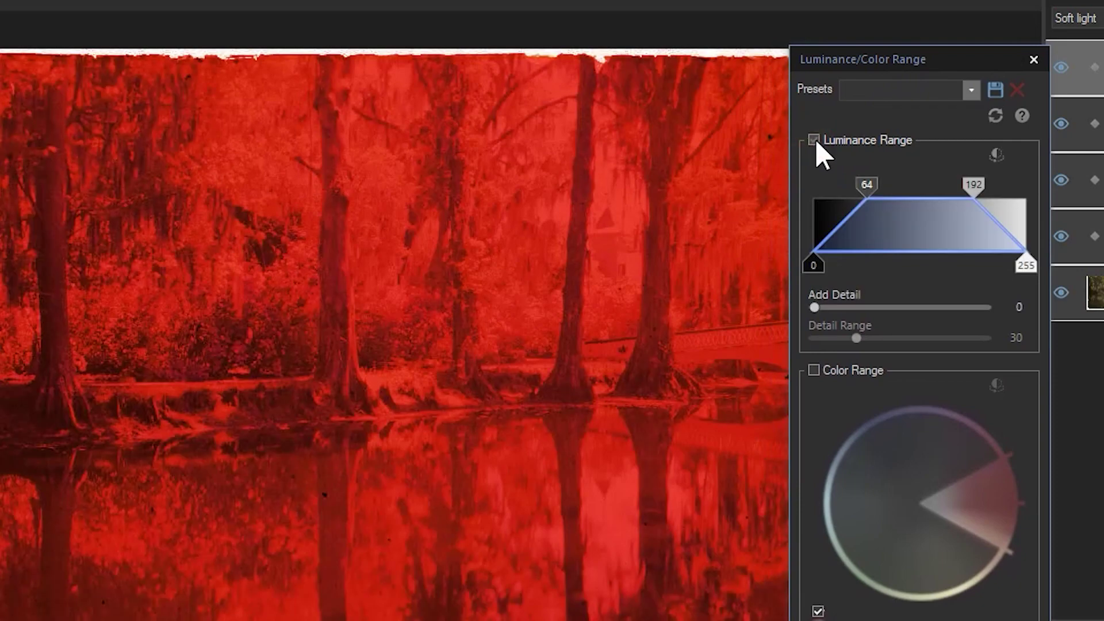
{"action": "left_click_drag", "start_coordinate": [813, 261], "coordinate": [866, 264]}
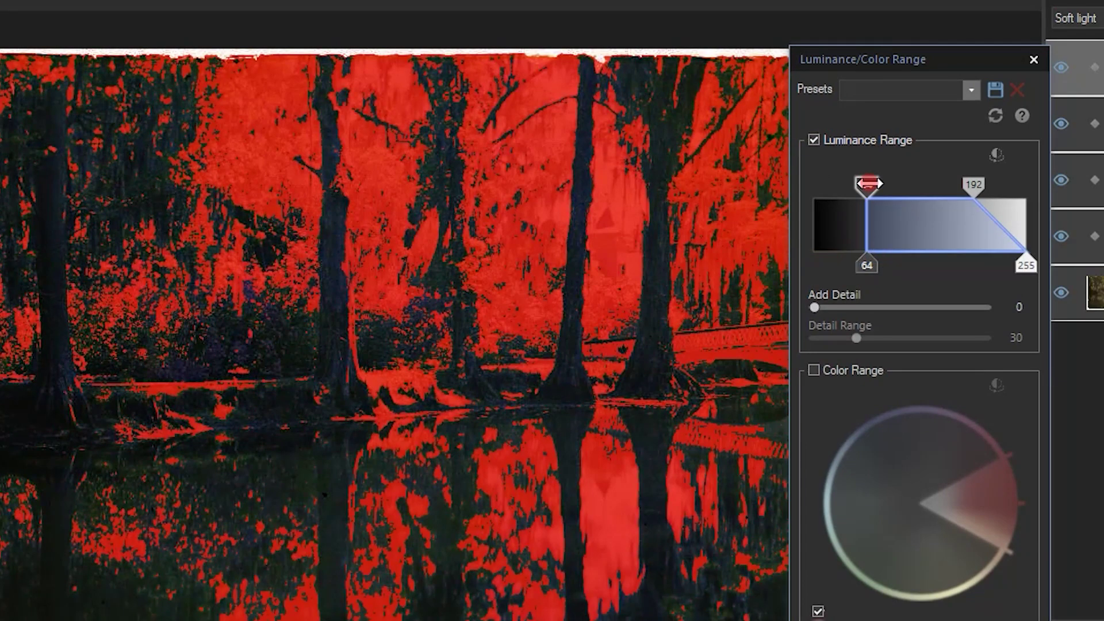
{"action": "left_click_drag", "start_coordinate": [868, 182], "coordinate": [864, 156]}
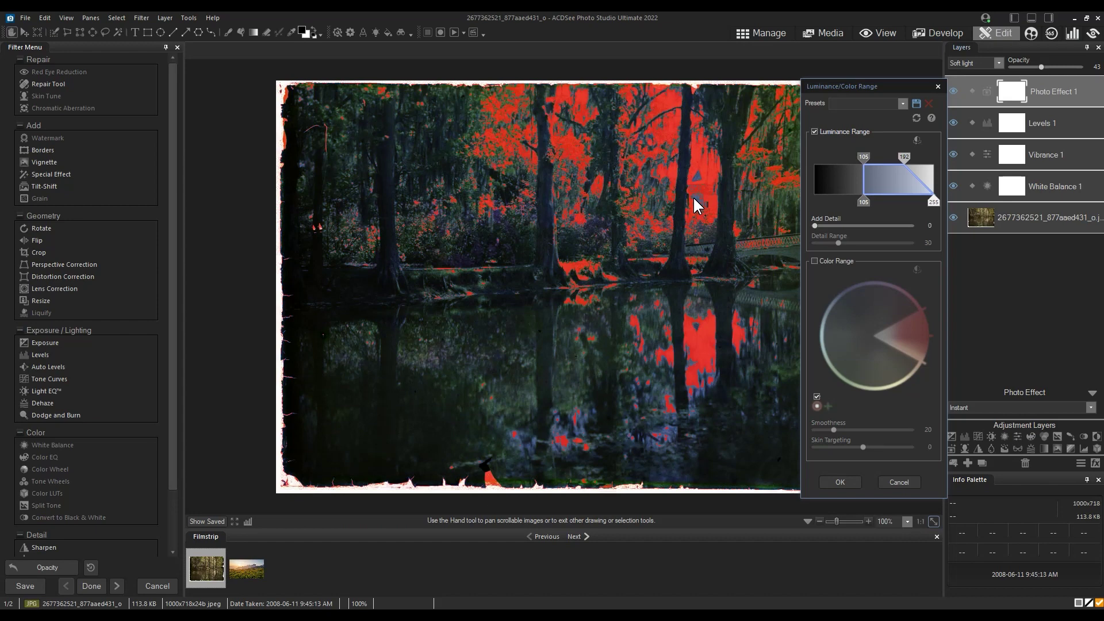
{"action": "left_click", "coordinate": [840, 479]}
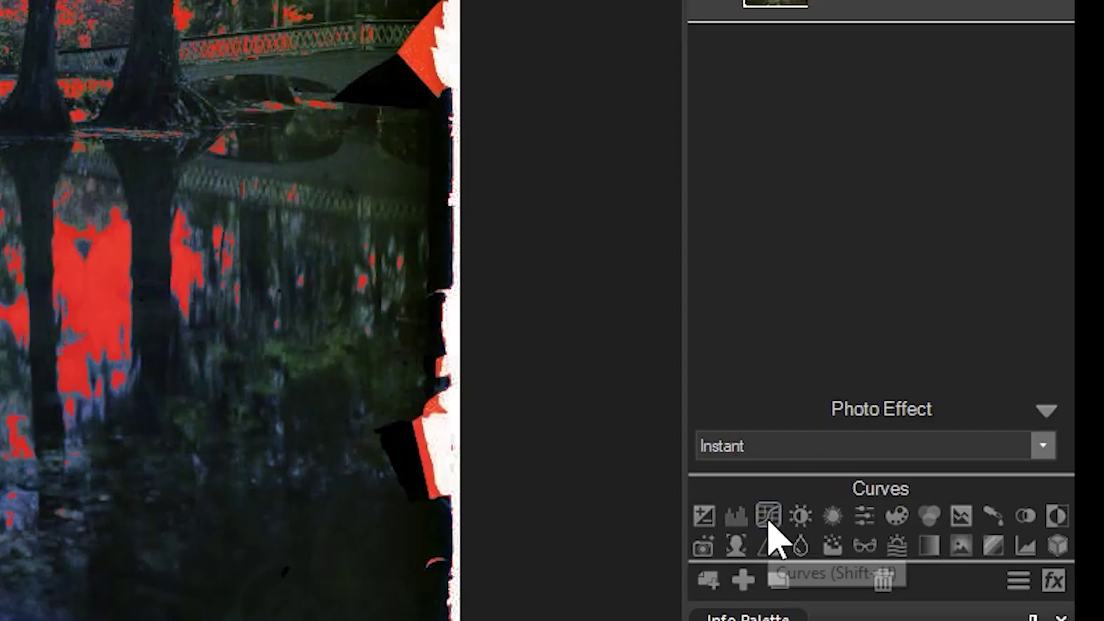
Add a Curves layer with an S-curve, the lower point pulled down and the upper point raised
{"action": "left_click", "coordinate": [769, 518]}
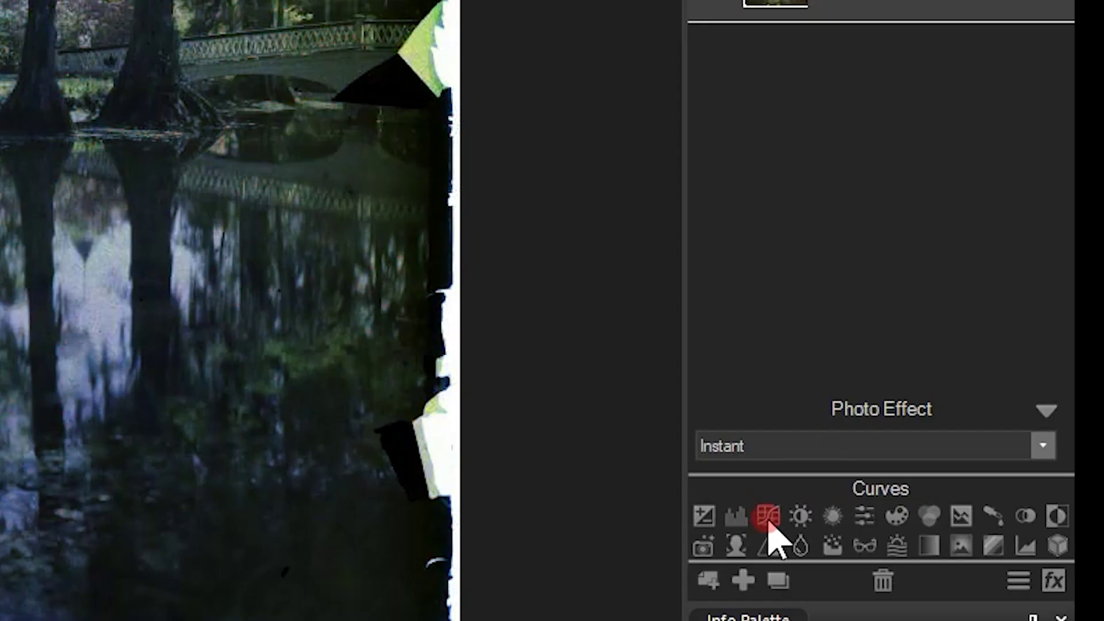
{"action": "left_click", "coordinate": [785, 388]}
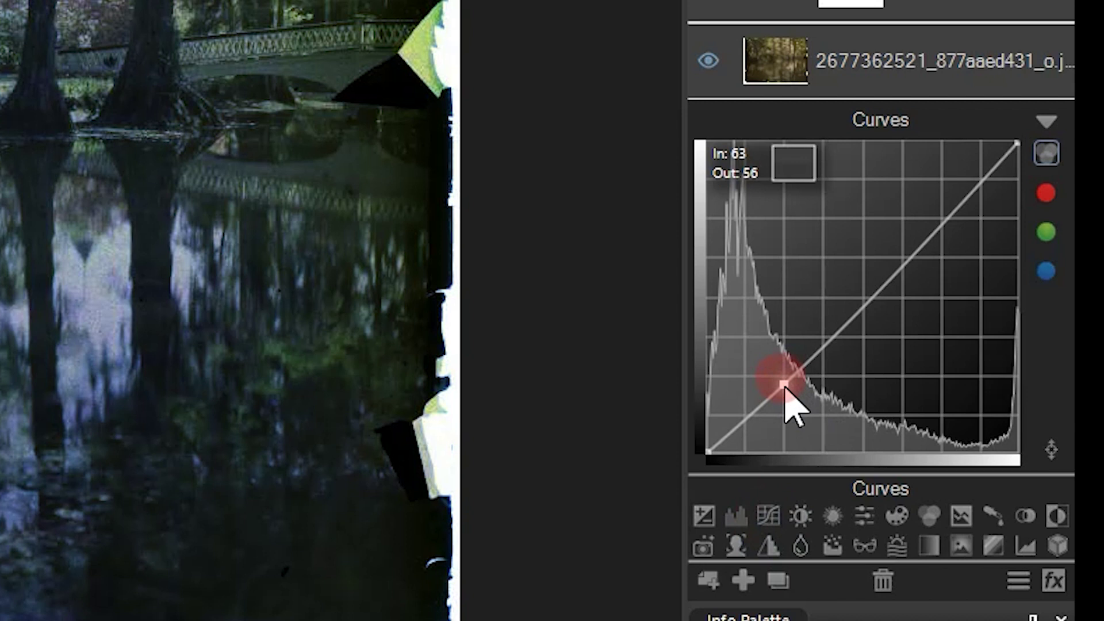
{"action": "left_click", "coordinate": [943, 226]}
{"action": "left_click_drag", "start_coordinate": [943, 226], "coordinate": [945, 201]}
{"action": "left_click", "coordinate": [865, 296]}
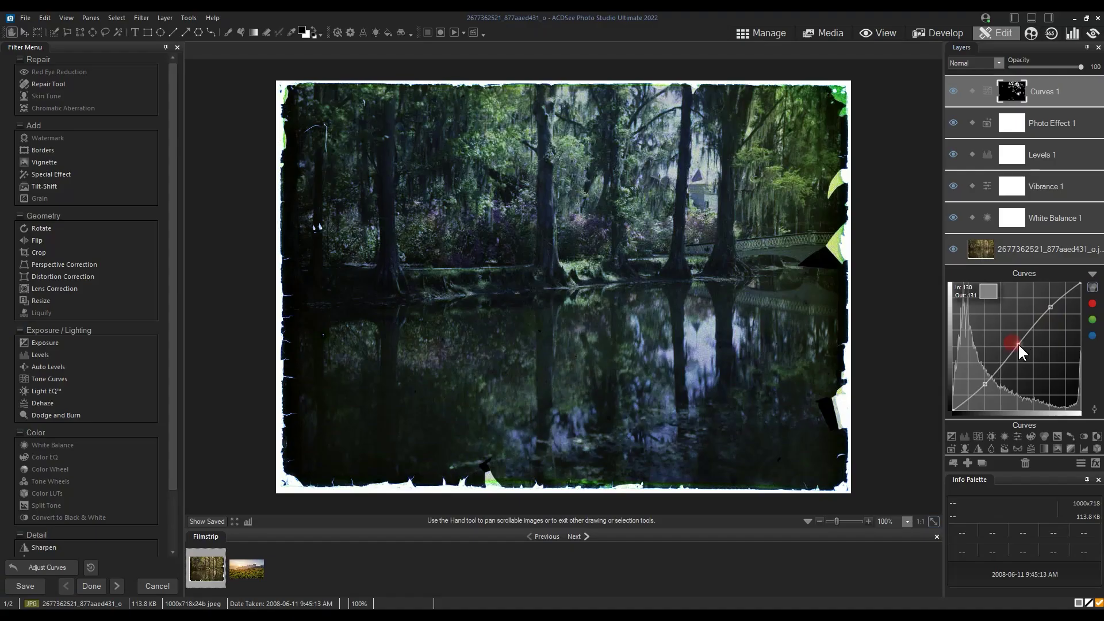
{"action": "left_click", "coordinate": [1049, 307]}
{"action": "left_click", "coordinate": [985, 385]}
{"action": "left_click_drag", "start_coordinate": [986, 389], "coordinate": [985, 391]}
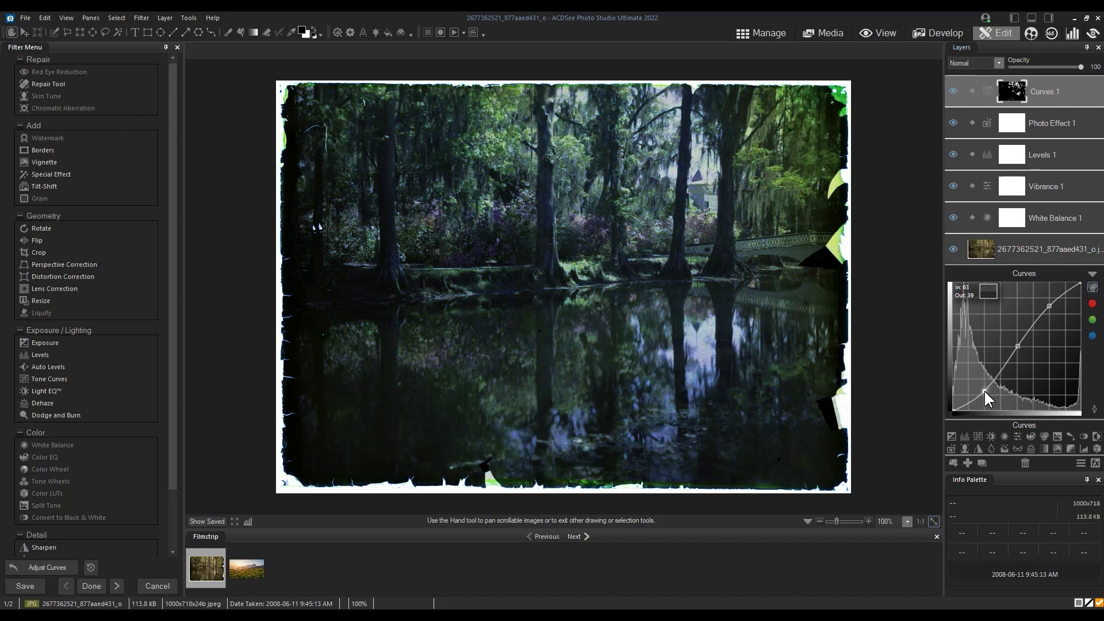
{"action": "left_click", "coordinate": [1050, 305]}
{"action": "left_click", "coordinate": [1092, 274]}
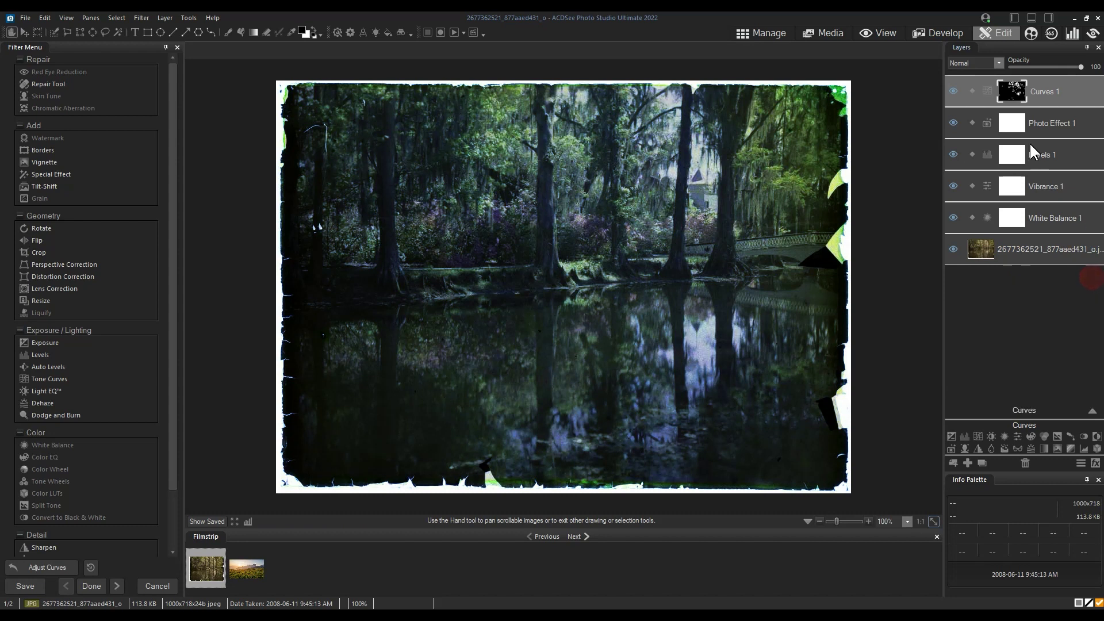
{"action": "left_click_drag", "start_coordinate": [1029, 92], "coordinate": [1059, 78]}
Trim the base photo's canvas to 909 × 642 by pulling all four edges past the ragged border
{"action": "left_click", "coordinate": [1013, 325]}
{"action": "left_click", "coordinate": [1009, 240]}
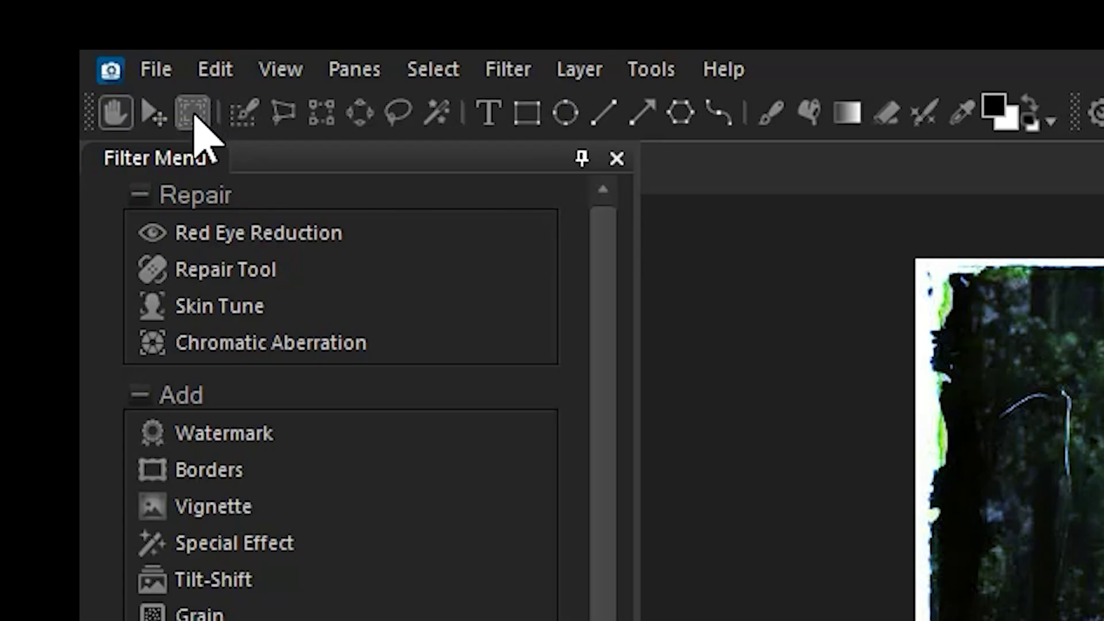
{"action": "left_click", "coordinate": [194, 115]}
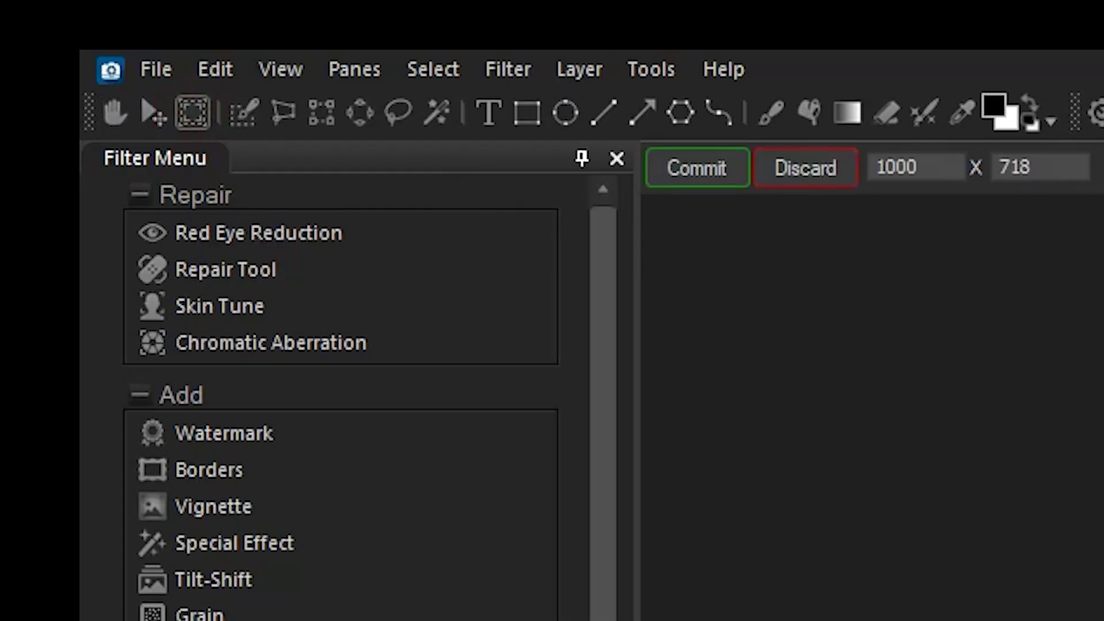
{"action": "left_click_drag", "start_coordinate": [1103, 620], "coordinate": [1103, 620]}
{"action": "left_click_drag", "start_coordinate": [371, 285], "coordinate": [376, 286]}
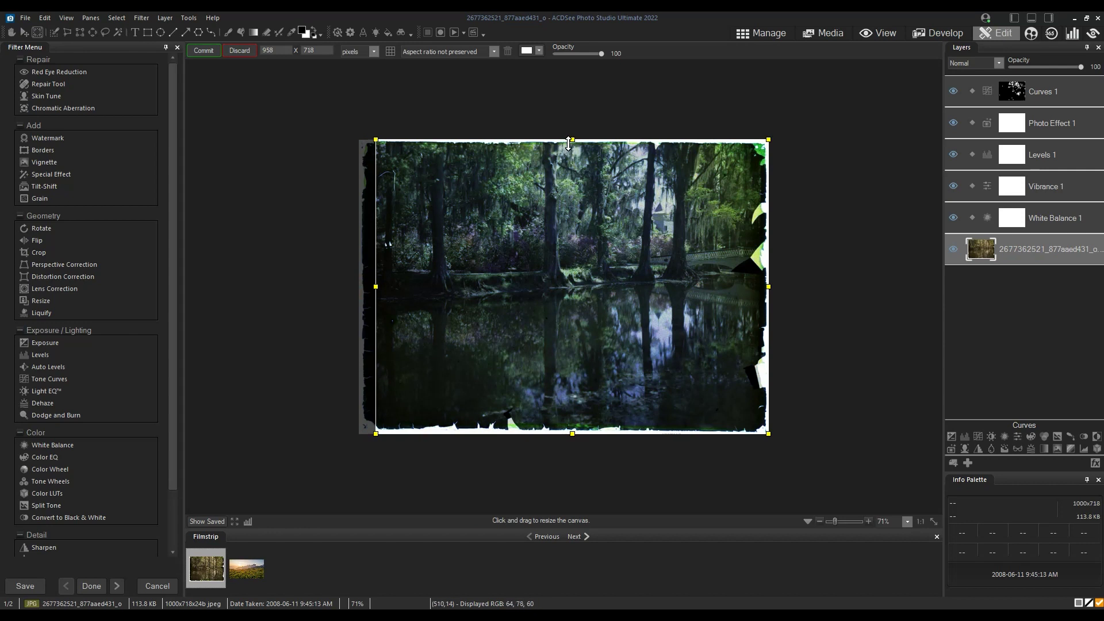
{"action": "left_click_drag", "start_coordinate": [568, 139], "coordinate": [568, 150]}
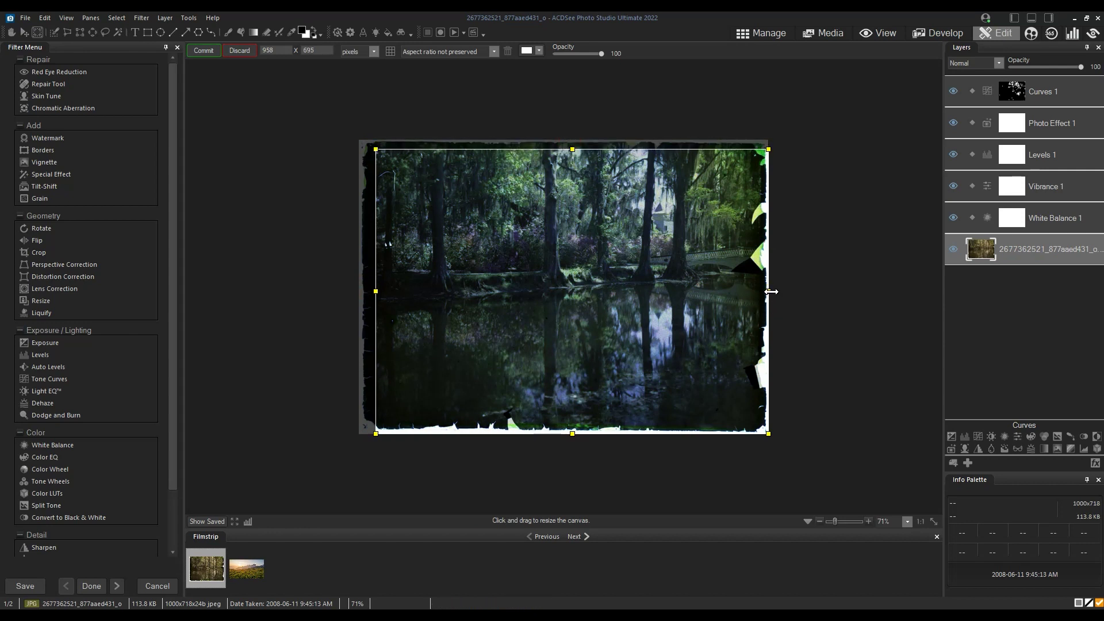
{"action": "left_click_drag", "start_coordinate": [769, 291], "coordinate": [751, 289]}
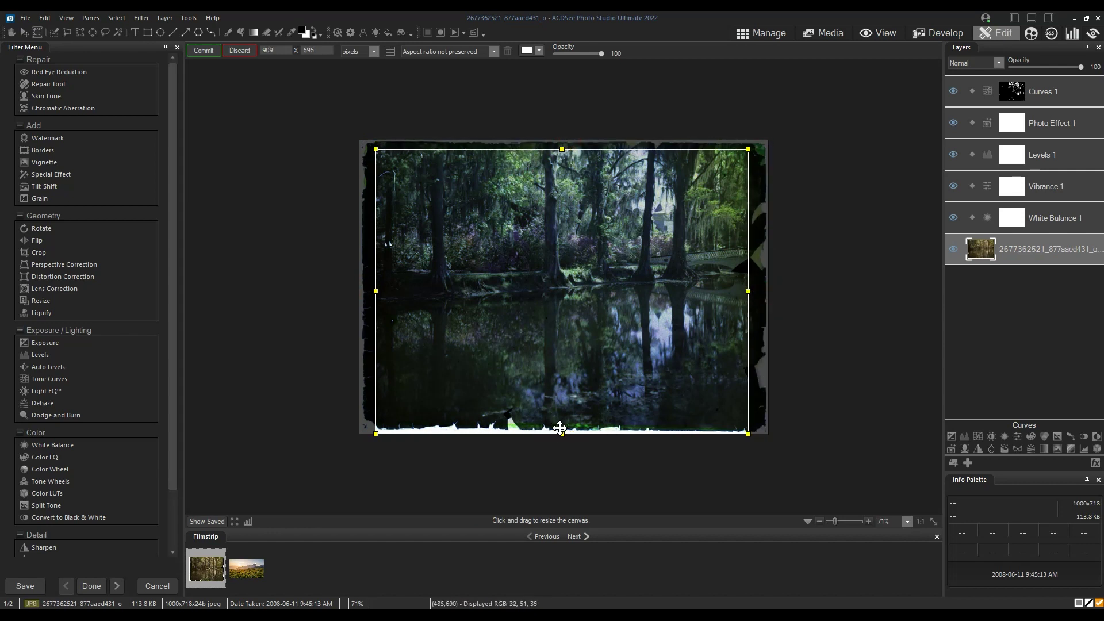
{"action": "left_click_drag", "start_coordinate": [562, 433], "coordinate": [565, 413]}
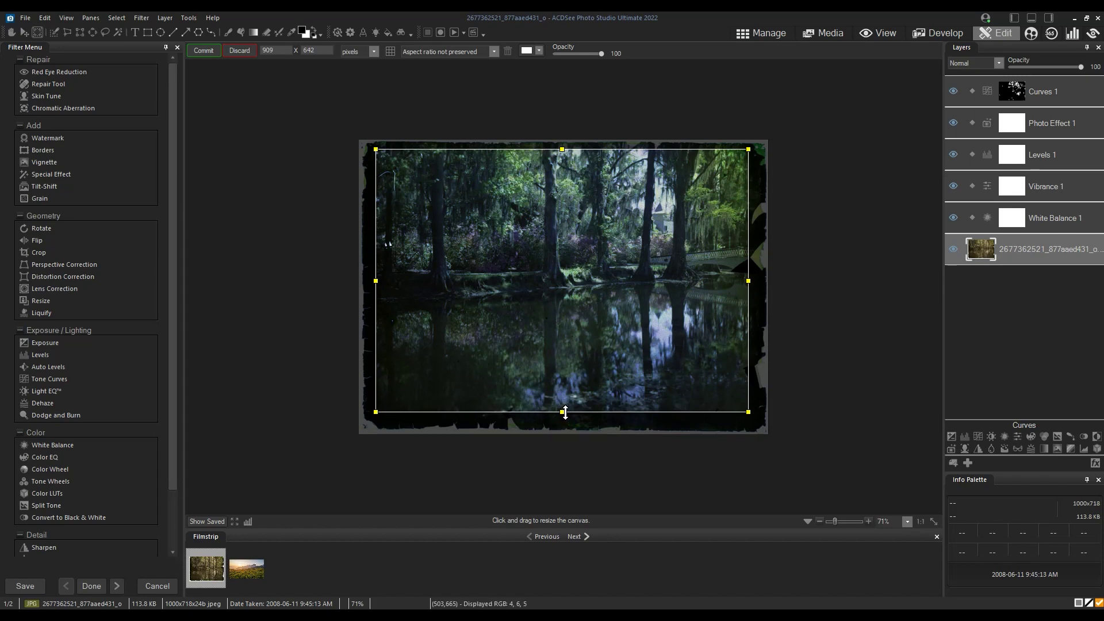
{"action": "left_click", "coordinate": [212, 50]}
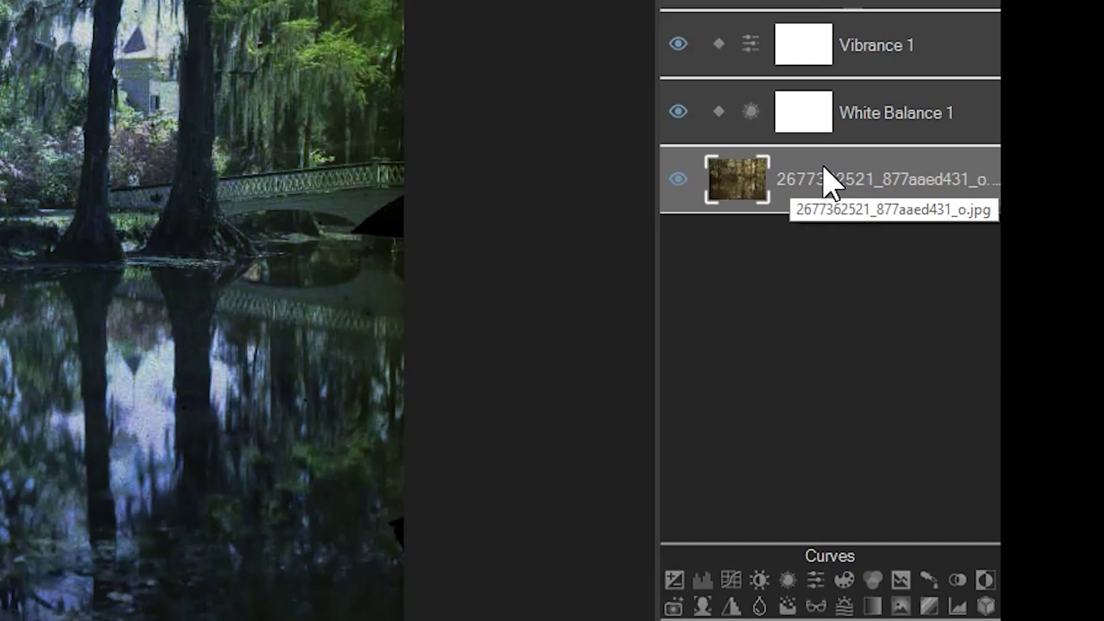
Duplicate the base photo layer and change White Balance 1 temperature to -64
{"action": "right_click", "coordinate": [1015, 247]}
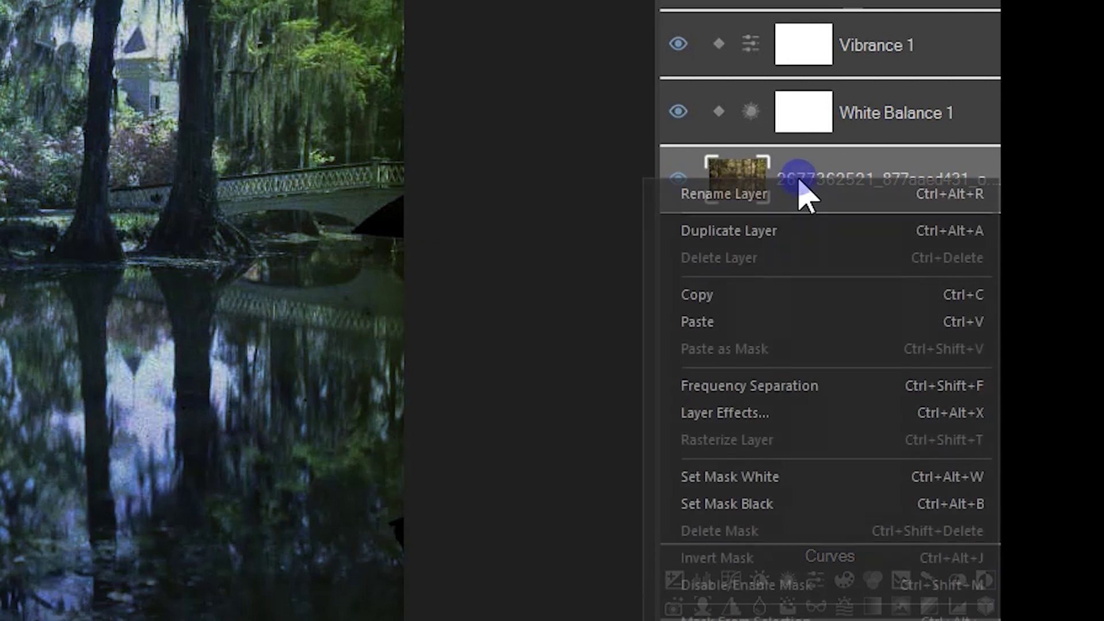
{"action": "left_click", "coordinate": [764, 232]}
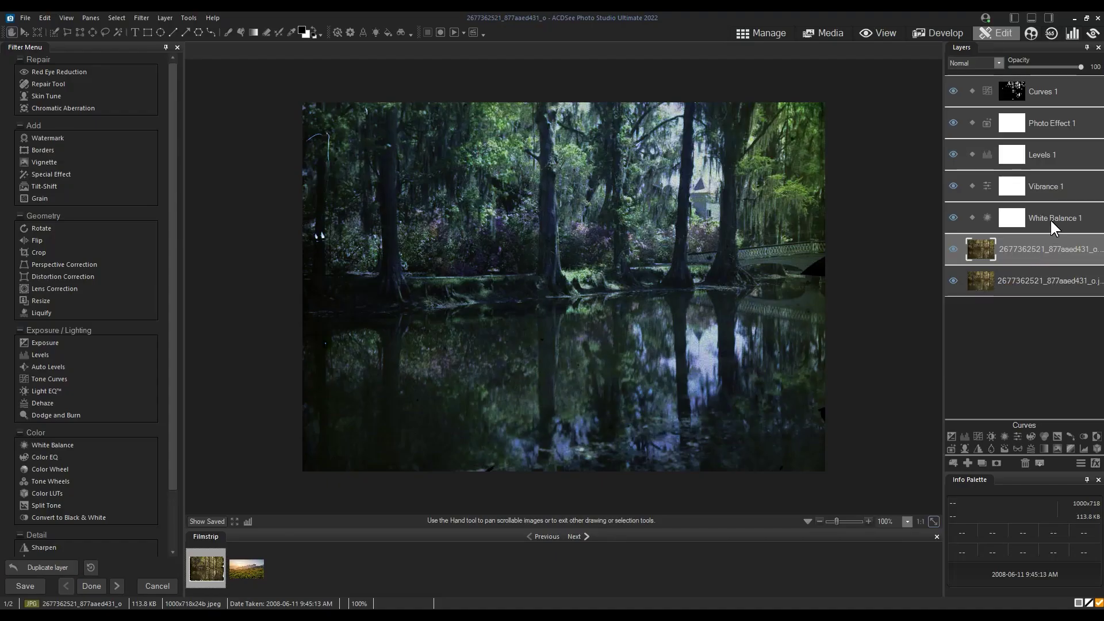
{"action": "left_click", "coordinate": [1052, 222]}
{"action": "left_click_drag", "start_coordinate": [966, 380], "coordinate": [973, 380]}
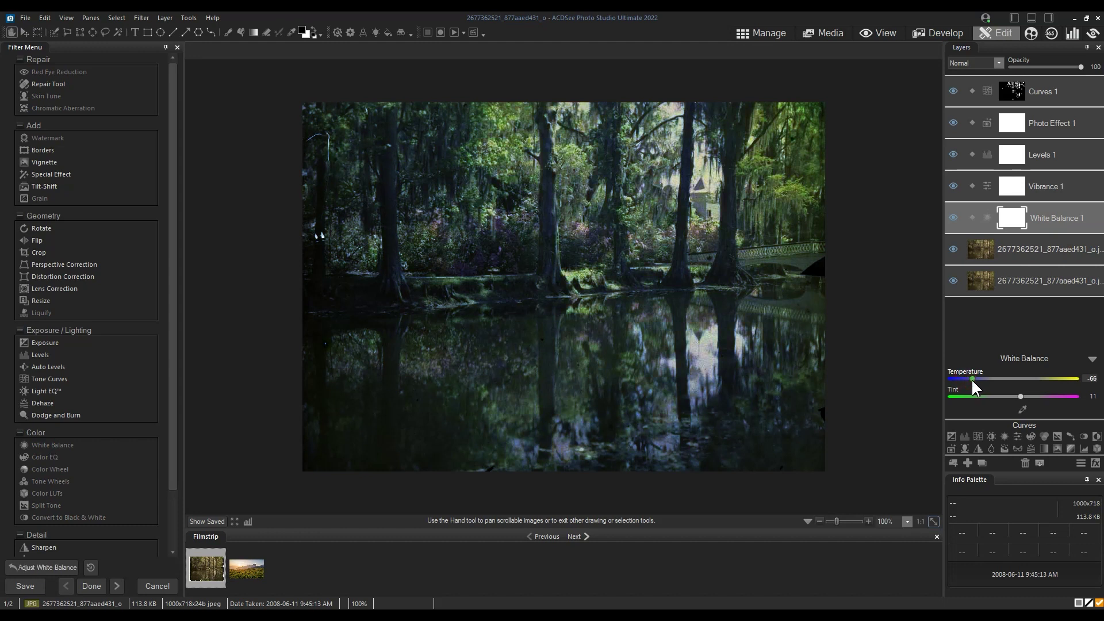
{"action": "left_click", "coordinate": [1092, 359]}
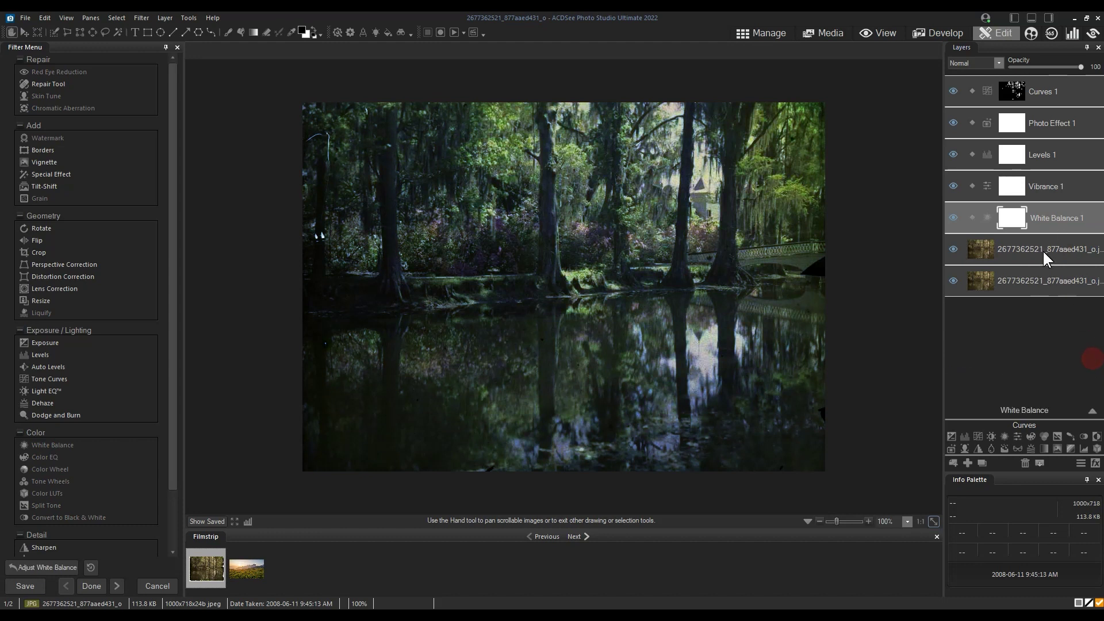
{"action": "left_click", "coordinate": [1040, 249]}
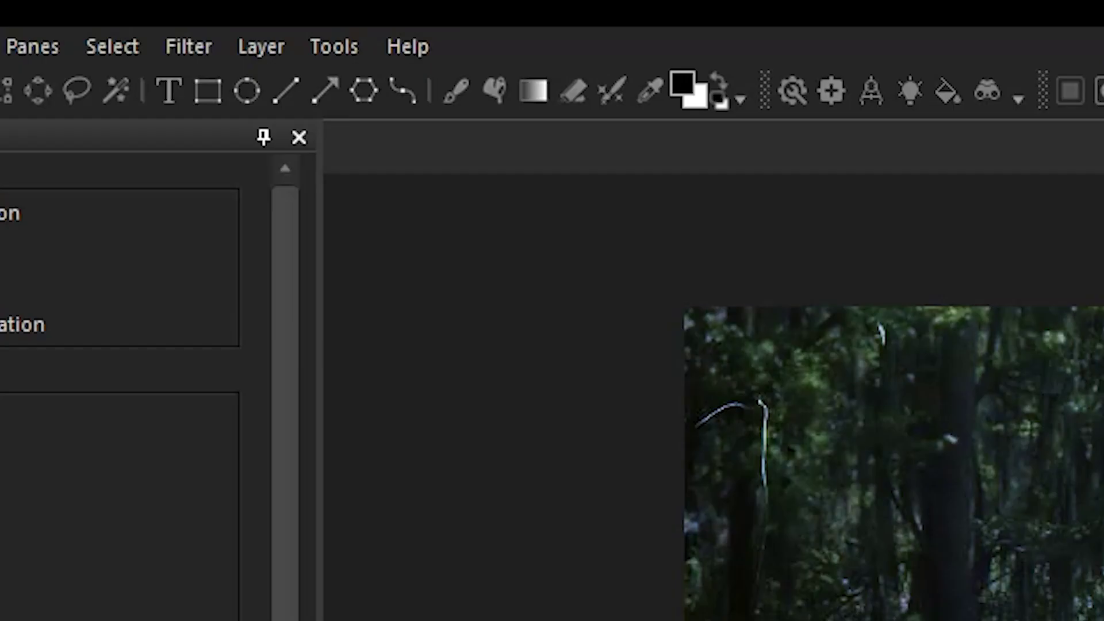
Use Smart Erase to remove a spot in the water near the centre
{"action": "left_click", "coordinate": [612, 92]}
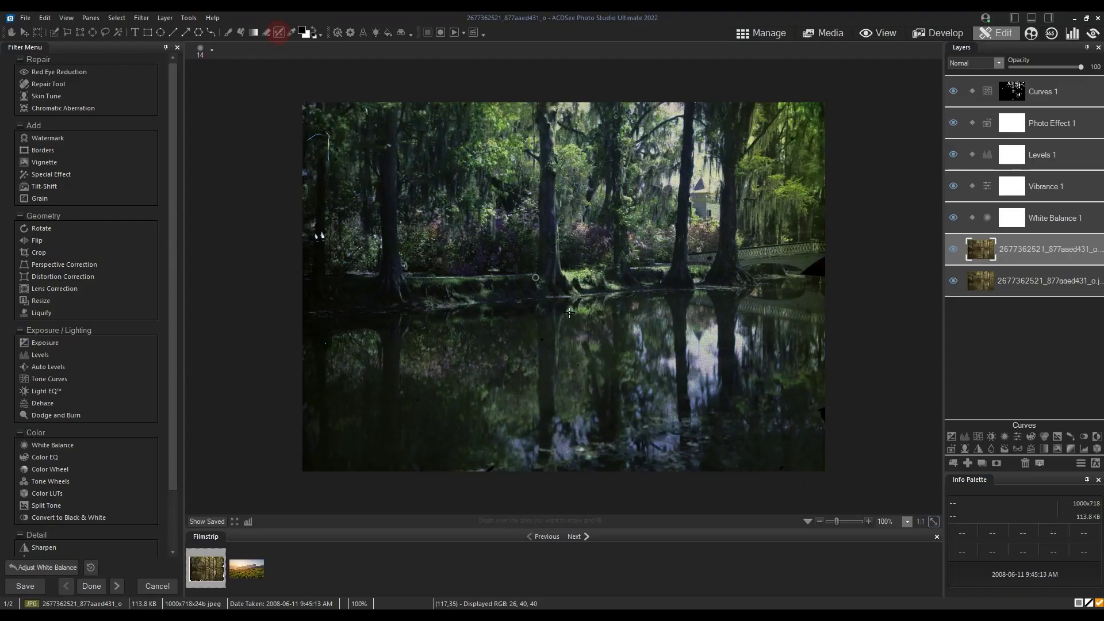
{"action": "scroll", "coordinate": [543, 341], "scroll_direction": "up", "scroll_amount": 2}
{"action": "left_click", "coordinate": [541, 338]}
{"action": "scroll", "coordinate": [541, 339], "scroll_direction": "down", "scroll_amount": 2}
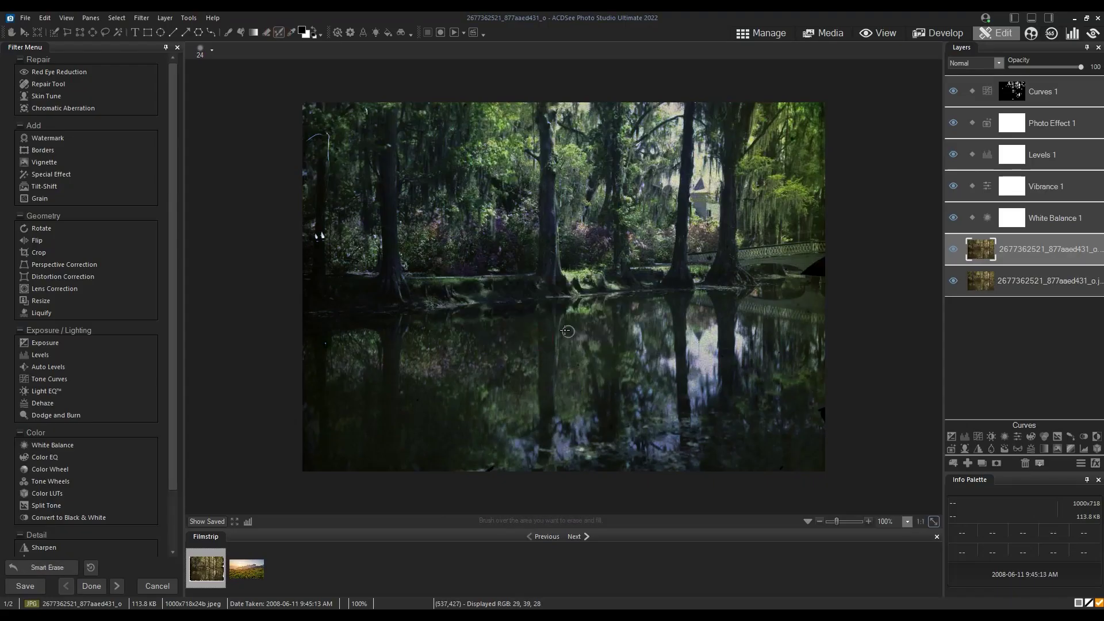
{"action": "scroll", "coordinate": [575, 362], "scroll_direction": "up", "scroll_amount": 3}
{"action": "scroll", "coordinate": [316, 139], "scroll_direction": "down", "scroll_amount": 2}
Erase the top-left corner streak, two marks along the top edge and a white spot in the water
{"action": "mouse_move", "coordinate": [307, 142]}
{"action": "left_mouse_down"}
{"action": "mouse_move", "coordinate": [326, 136]}
{"action": "mouse_move", "coordinate": [326, 163]}
{"action": "left_mouse_up"}
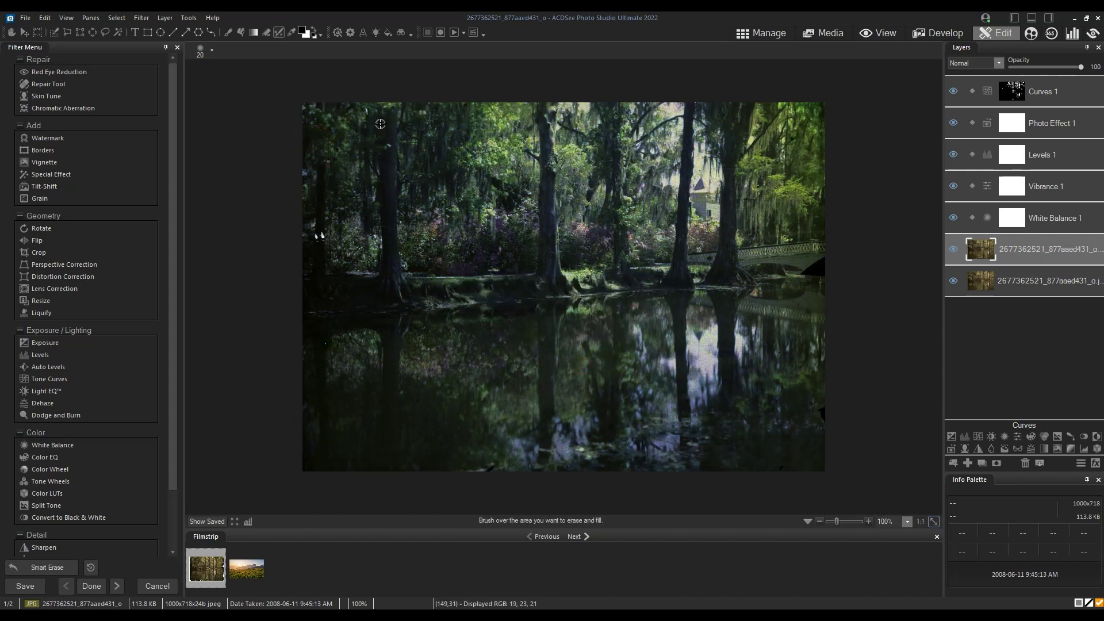
{"action": "left_click", "coordinate": [367, 109]}
{"action": "left_click", "coordinate": [362, 113]}
{"action": "scroll", "coordinate": [318, 231], "scroll_direction": "up", "scroll_amount": 4}
{"action": "left_click", "coordinate": [318, 234]}
{"action": "scroll", "coordinate": [323, 345], "scroll_direction": "down", "scroll_amount": 5}
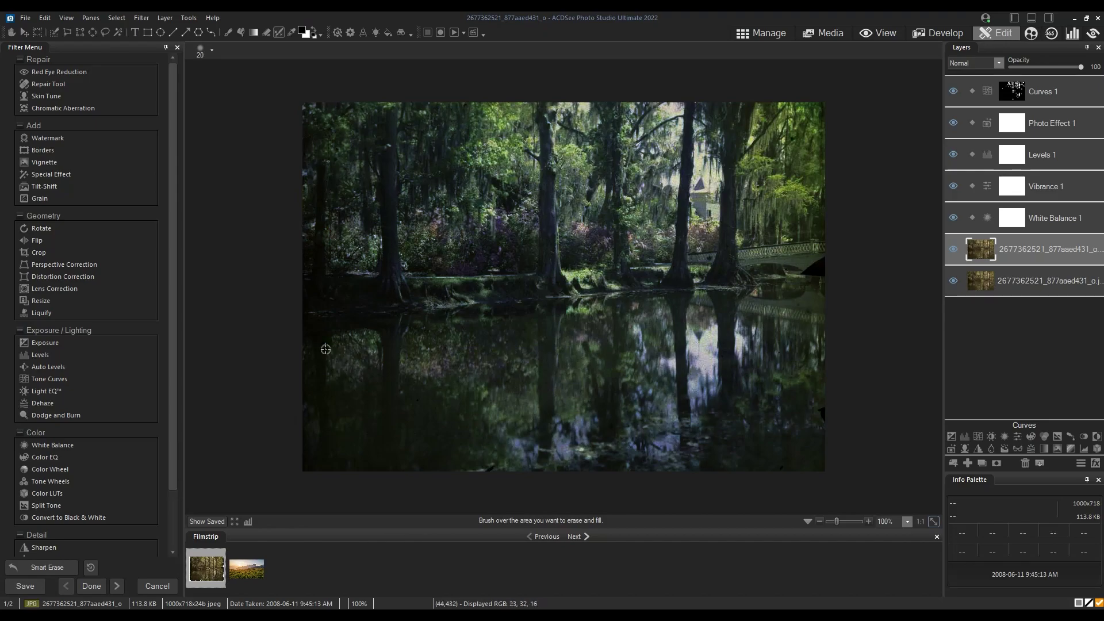